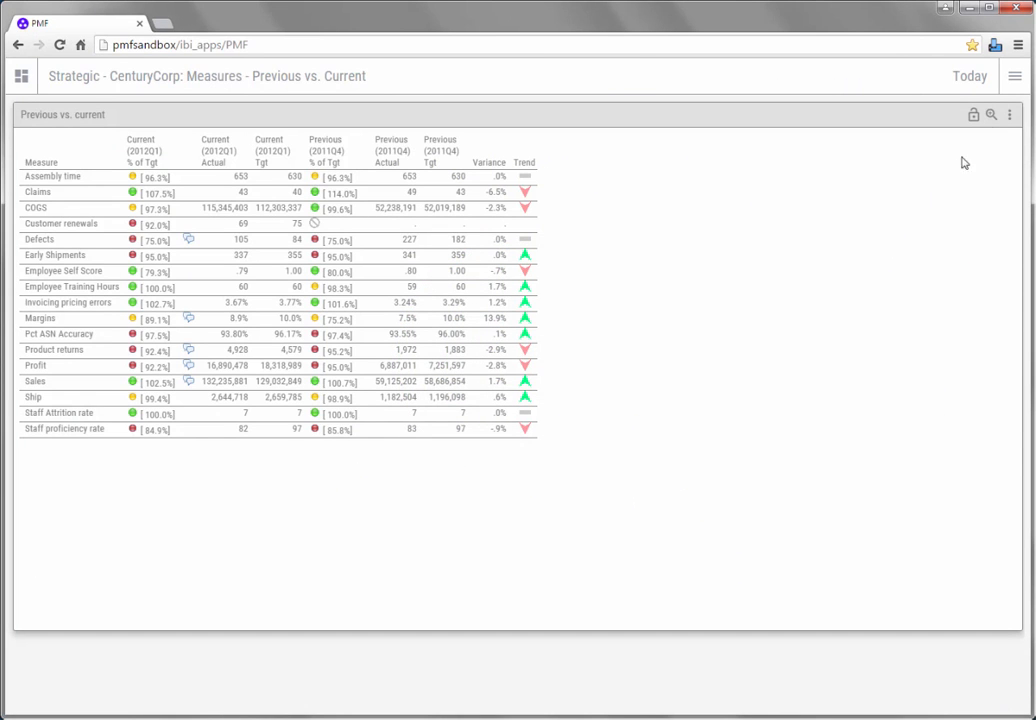
# Step: Go to the Author area and switch the active scorecard to CenturyCorp Electronics
pyautogui.click(1015, 90)
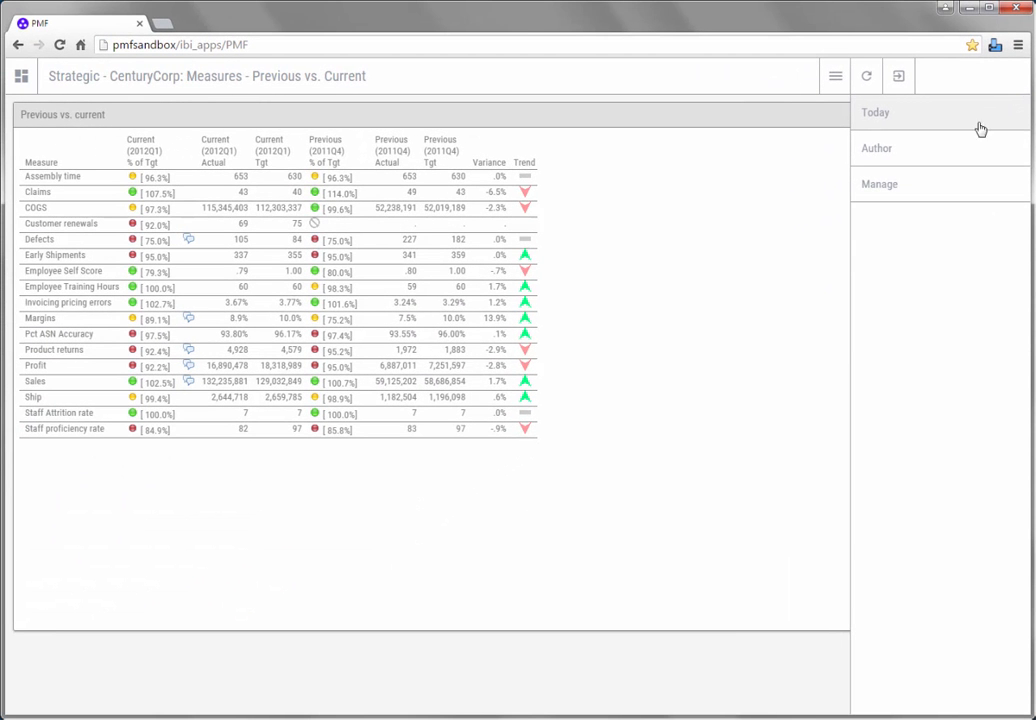
pyautogui.click(948, 156)
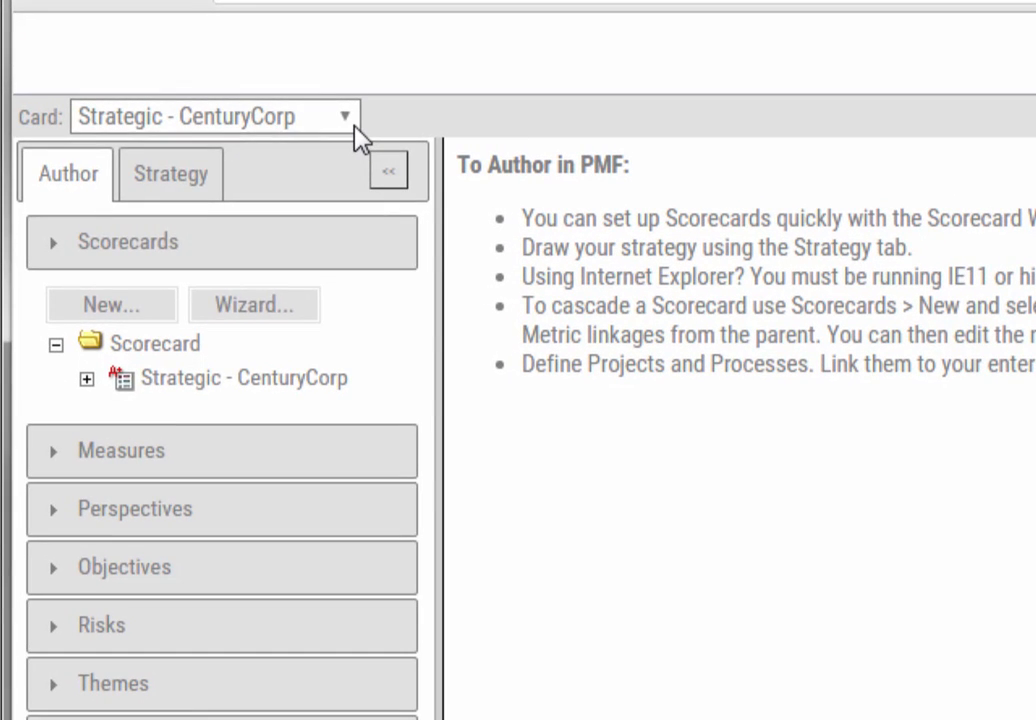
pyautogui.click(355, 128)
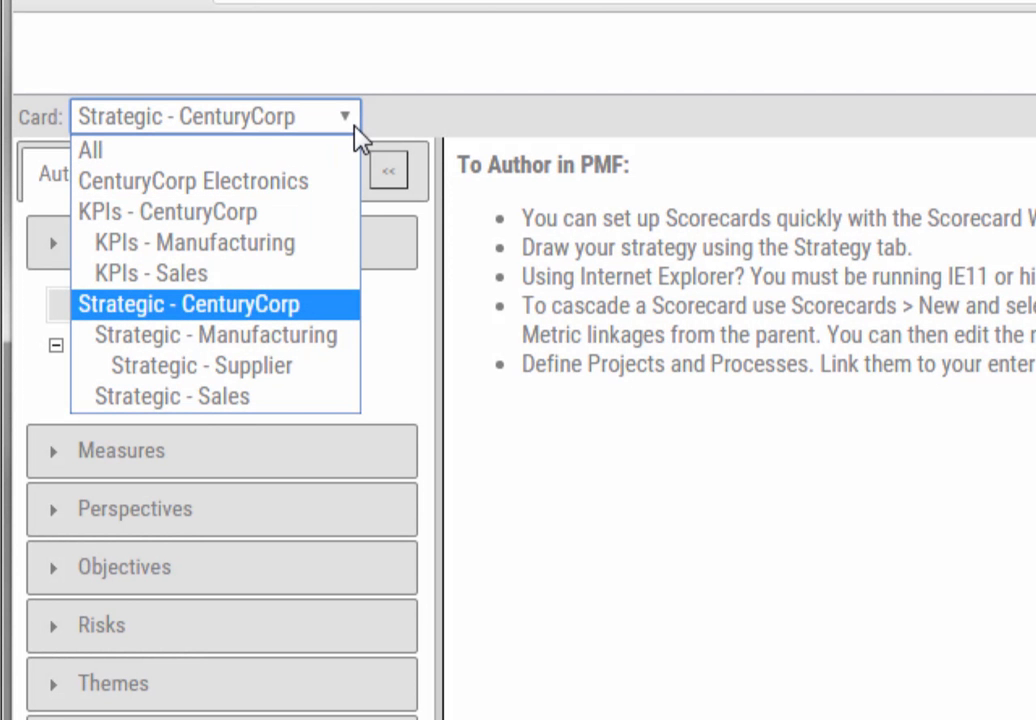
pyautogui.click(345, 182)
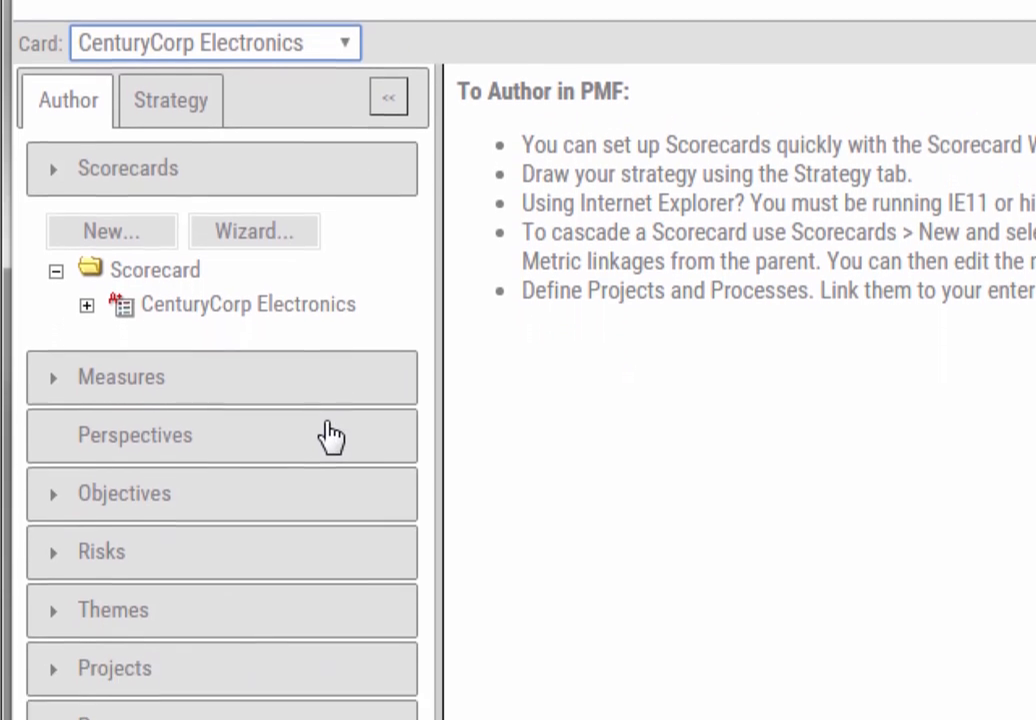
# Step: Review the perspectives, objectives and strategy map of the CenturyCorp Electronics scorecard
pyautogui.click(335, 509)
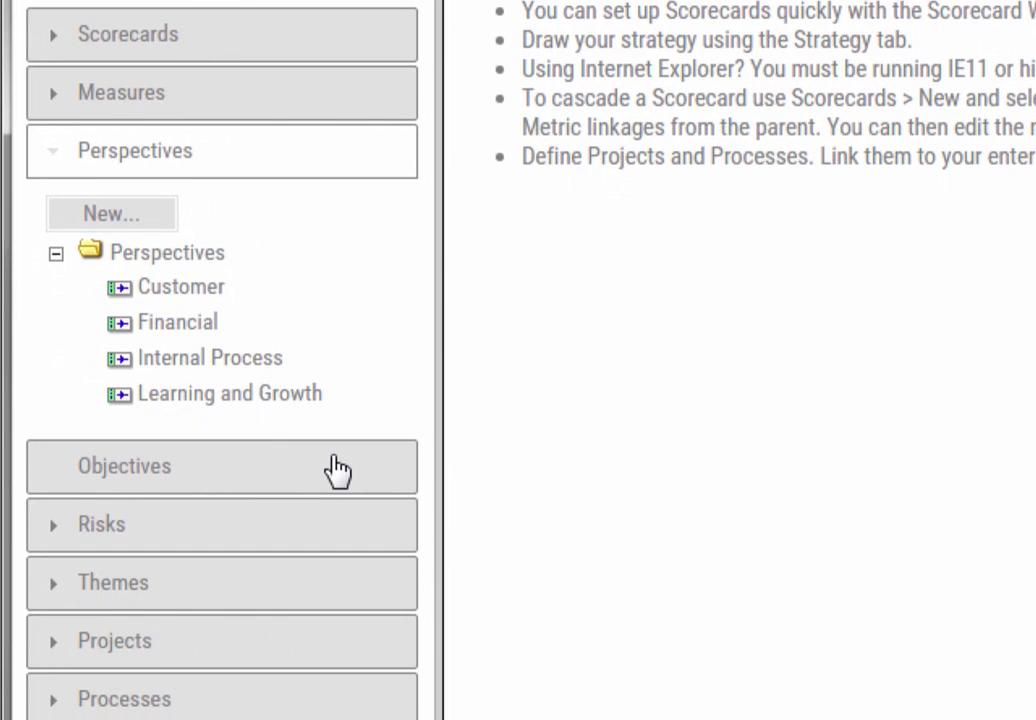
pyautogui.click(335, 468)
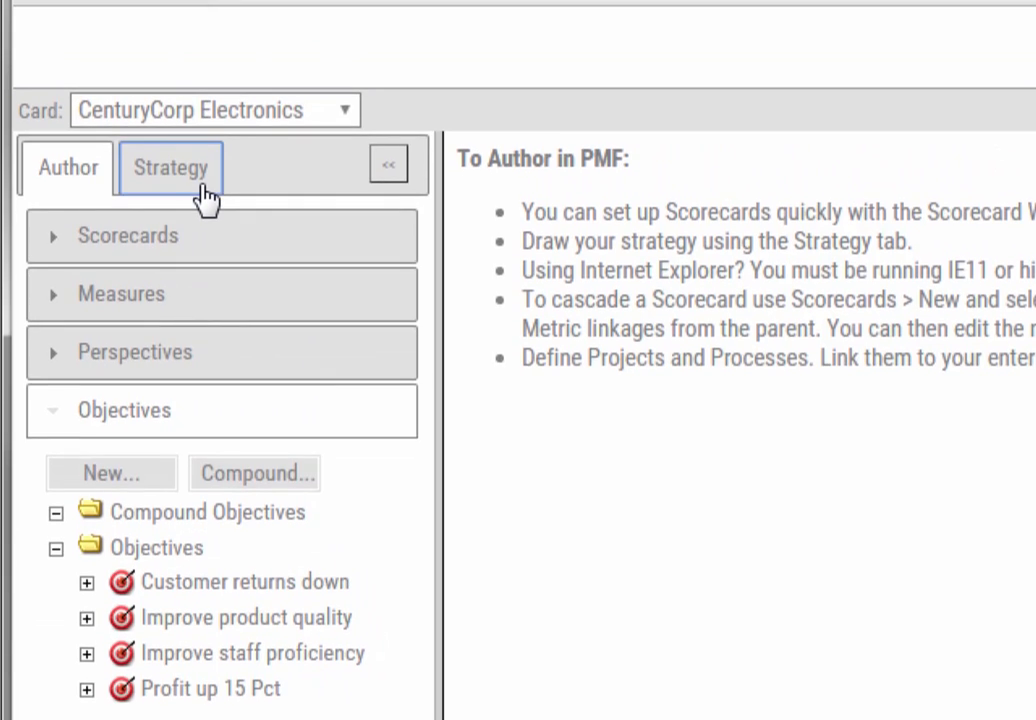
pyautogui.click(189, 183)
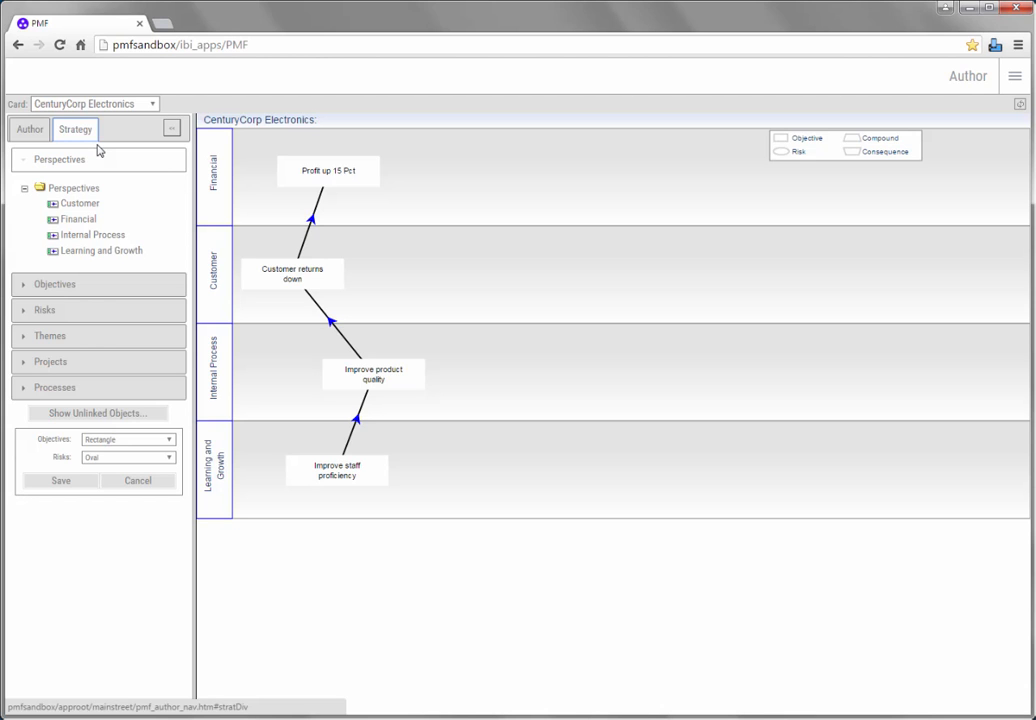
# Step: Link the Product returns measure to the Customer returns down objective and save the link
pyautogui.click(40, 136)
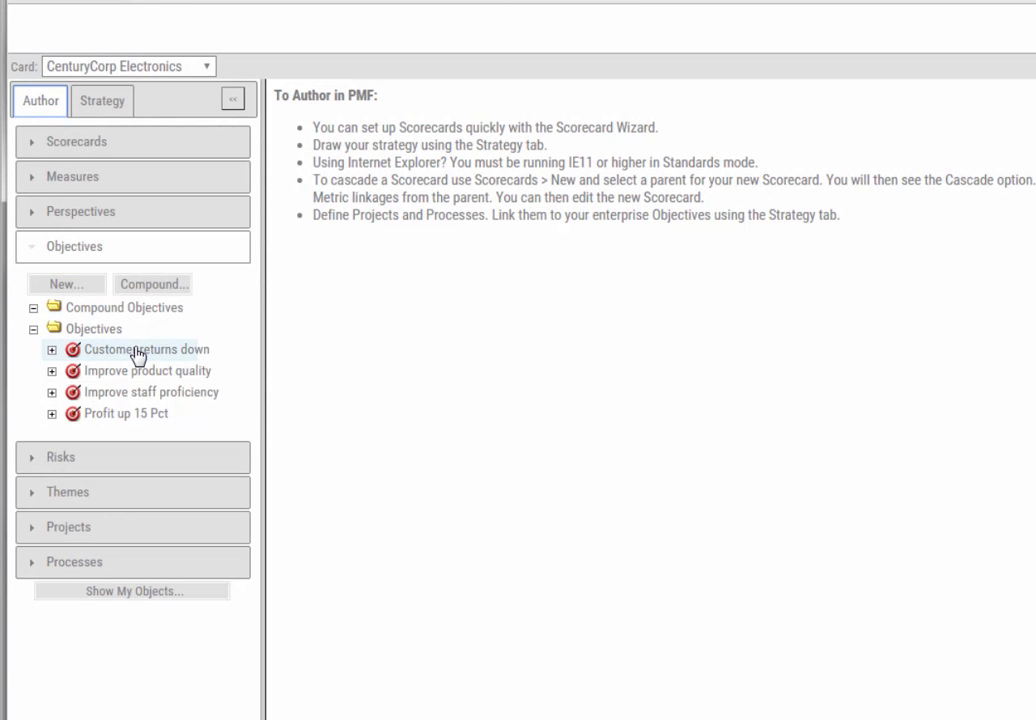
pyautogui.click(138, 355)
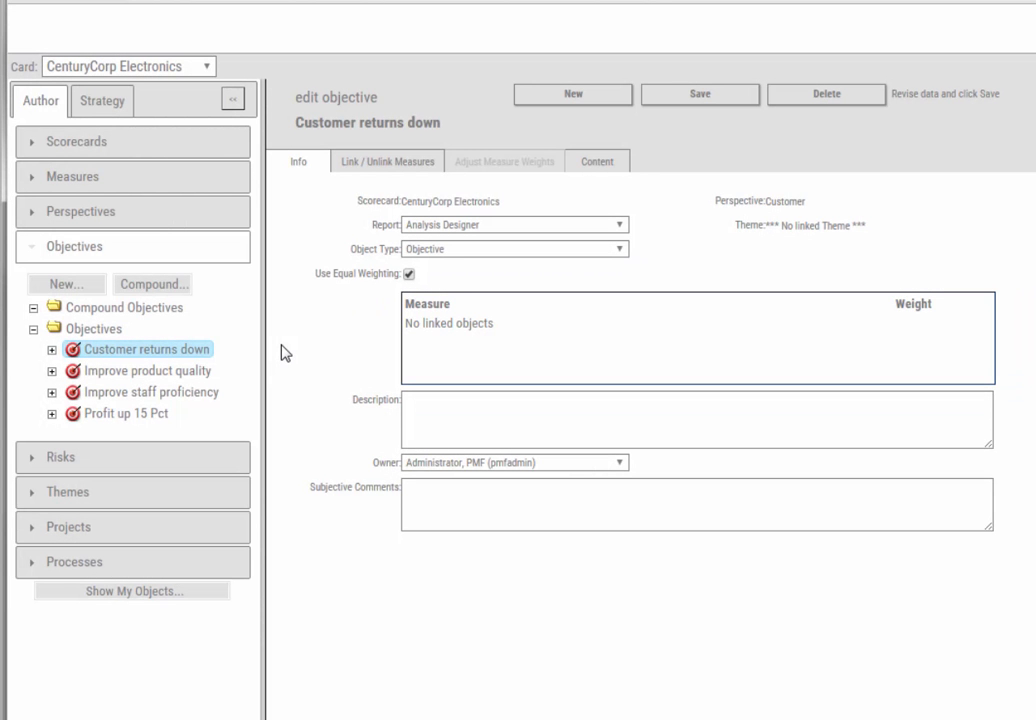
pyautogui.click(384, 168)
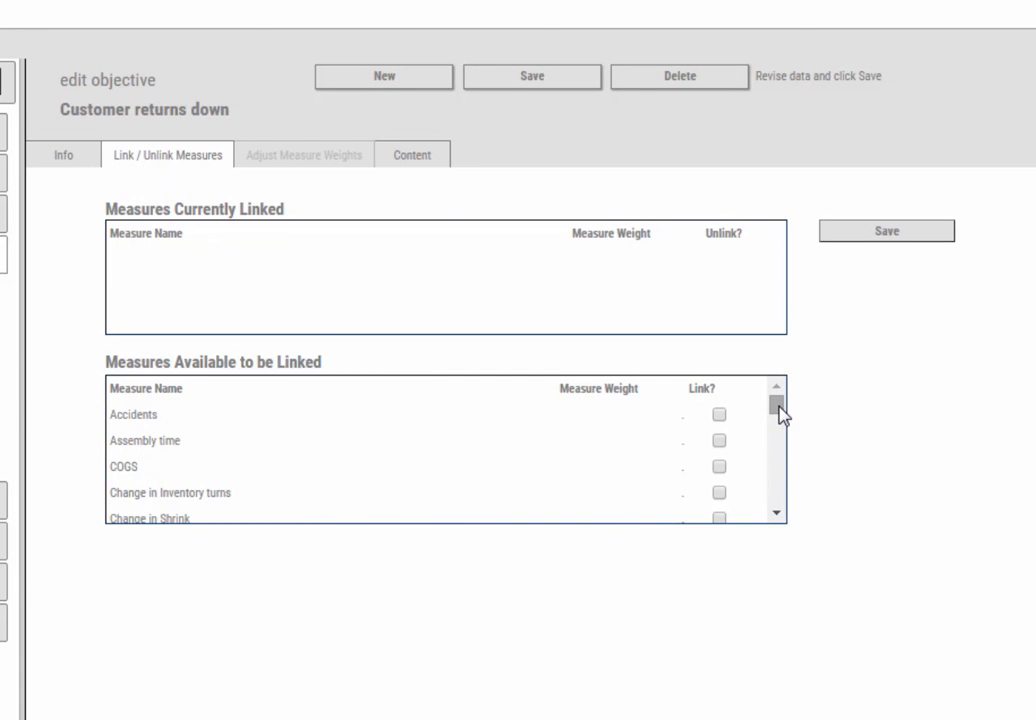
pyautogui.moveTo(779, 408); pyautogui.dragTo(777, 481)
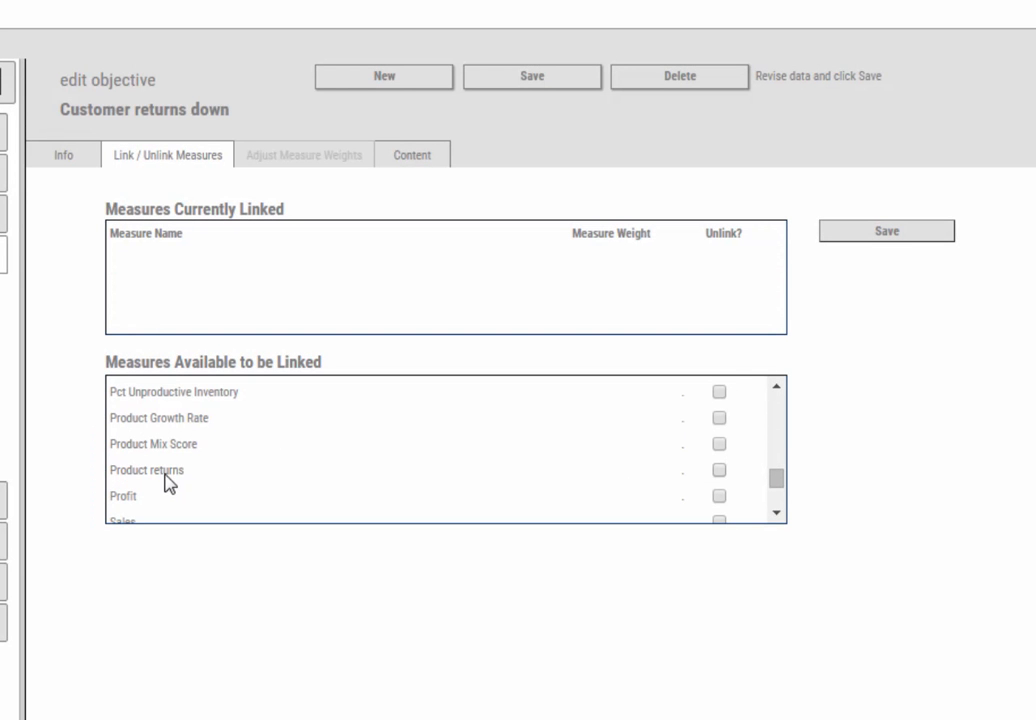
pyautogui.click(167, 477)
pyautogui.click(857, 240)
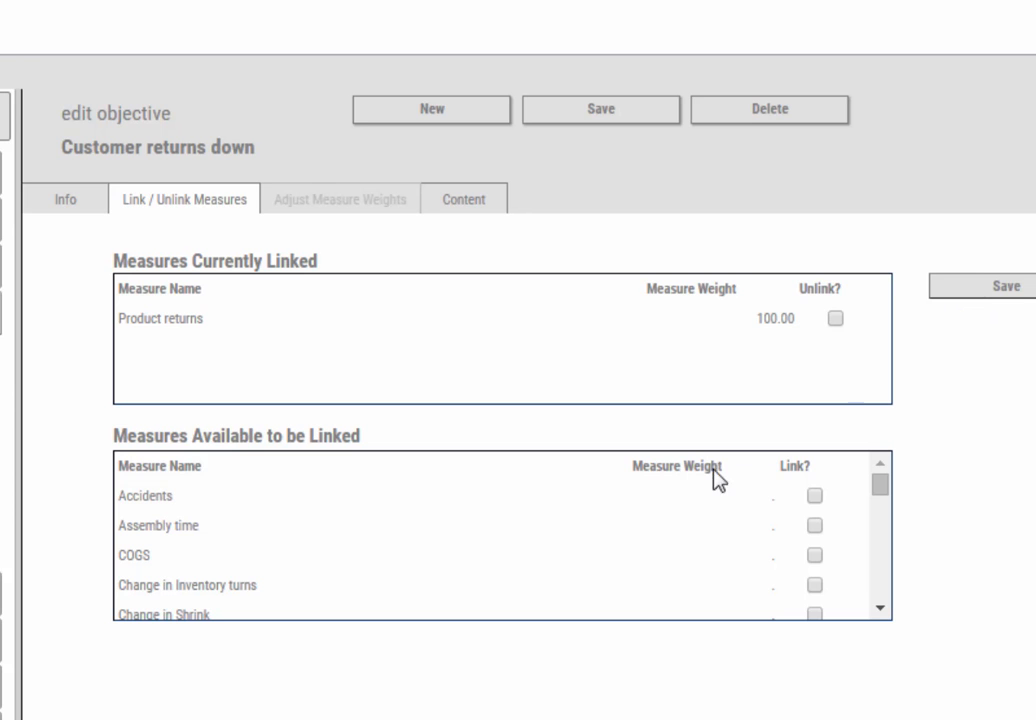
# Step: Link the DCOQ - Damaged Cost of Quality measure to the Improve product quality objective and save
pyautogui.click(181, 345)
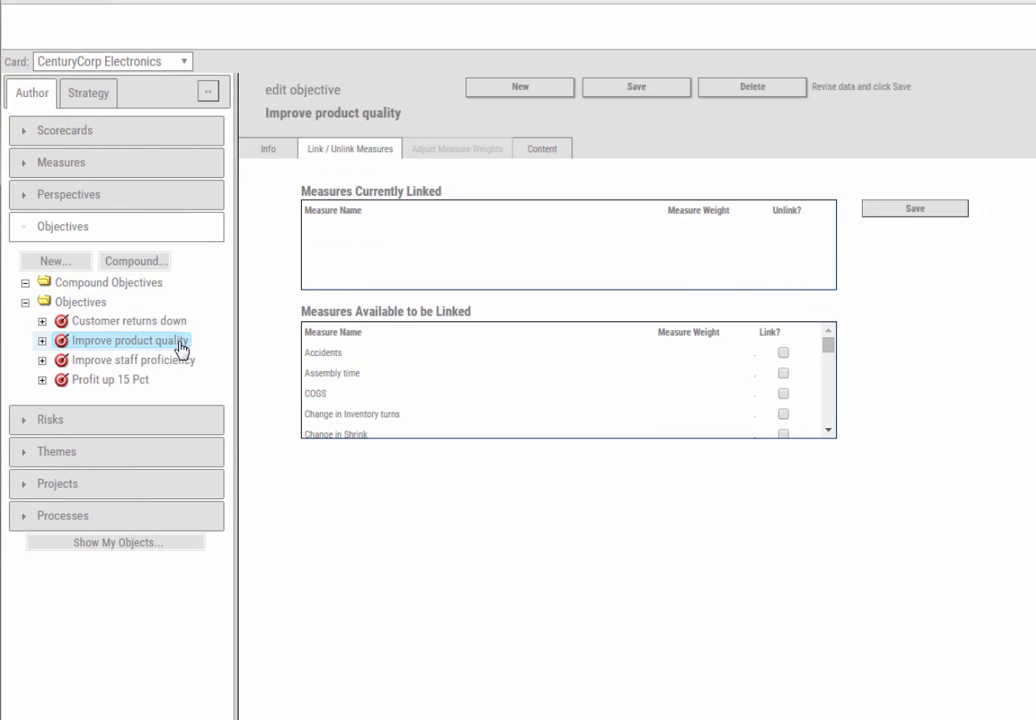
pyautogui.moveTo(828, 348); pyautogui.dragTo(830, 378)
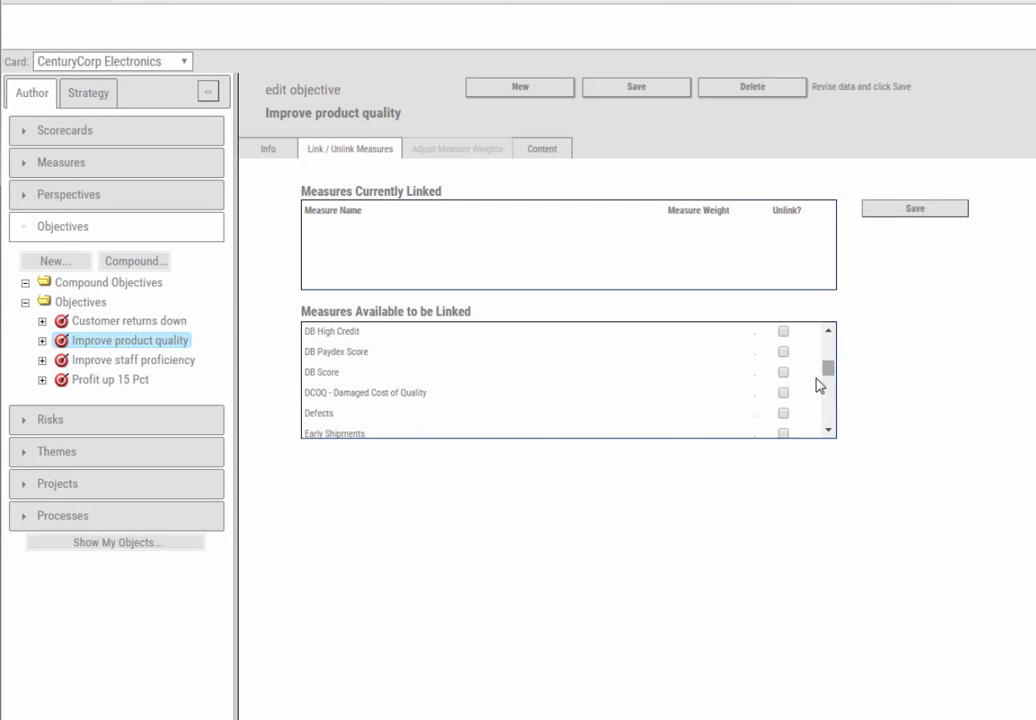
pyautogui.click(426, 396)
pyautogui.click(872, 212)
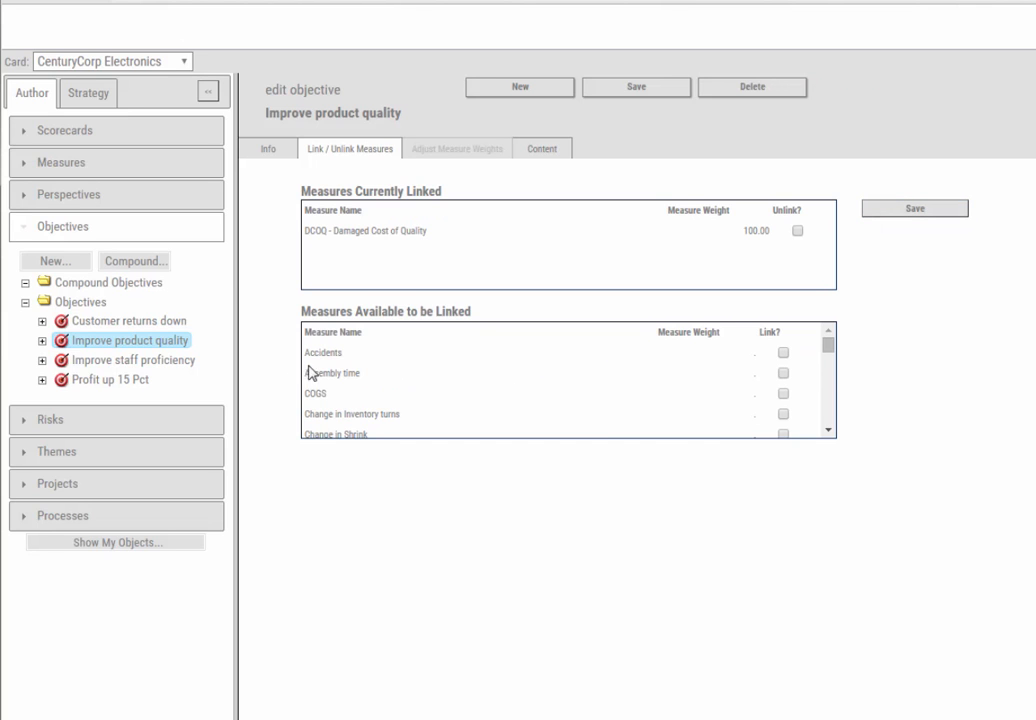
# Step: Link the Staff proficiency rate measure to the Improve staff proficiency objective and save
pyautogui.click(180, 362)
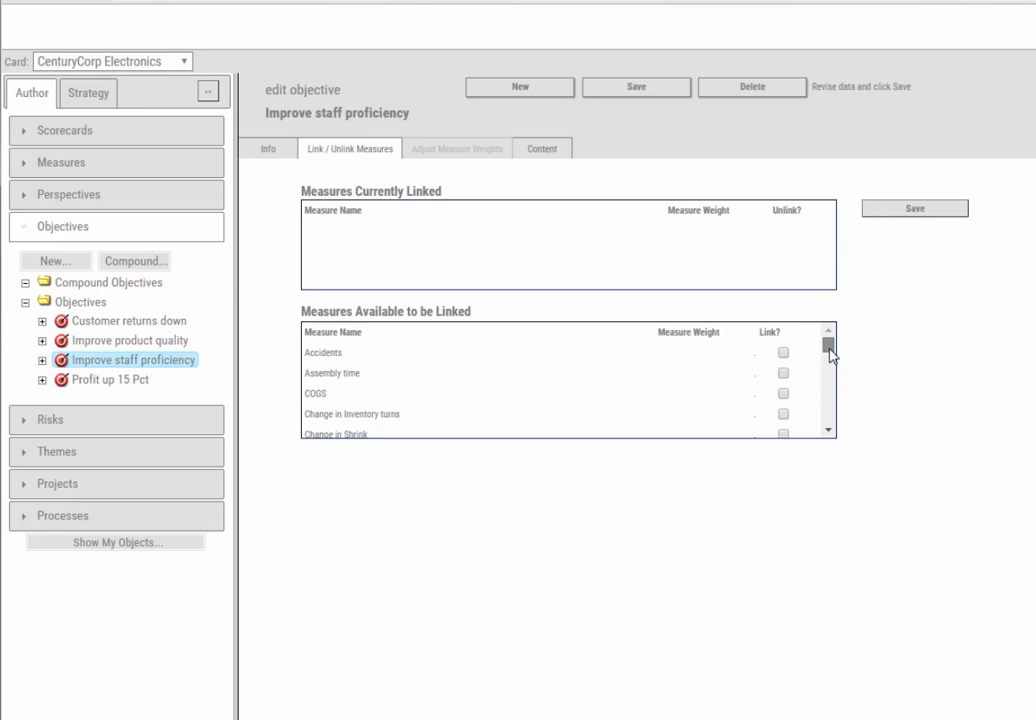
pyautogui.moveTo(830, 351); pyautogui.dragTo(828, 416)
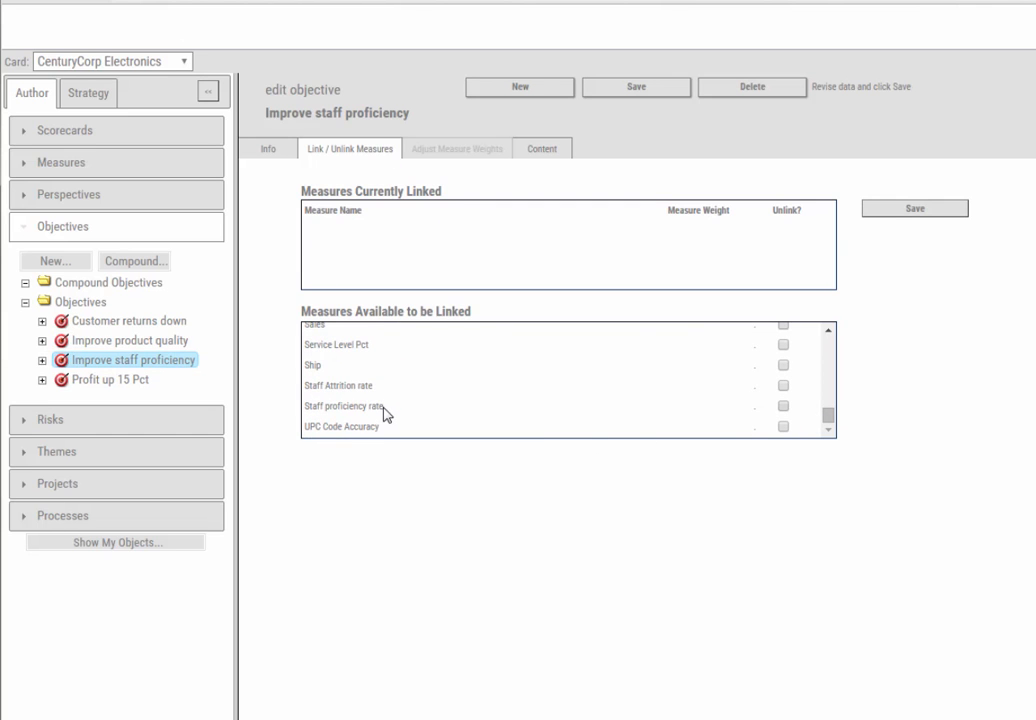
pyautogui.click(783, 406)
pyautogui.click(880, 209)
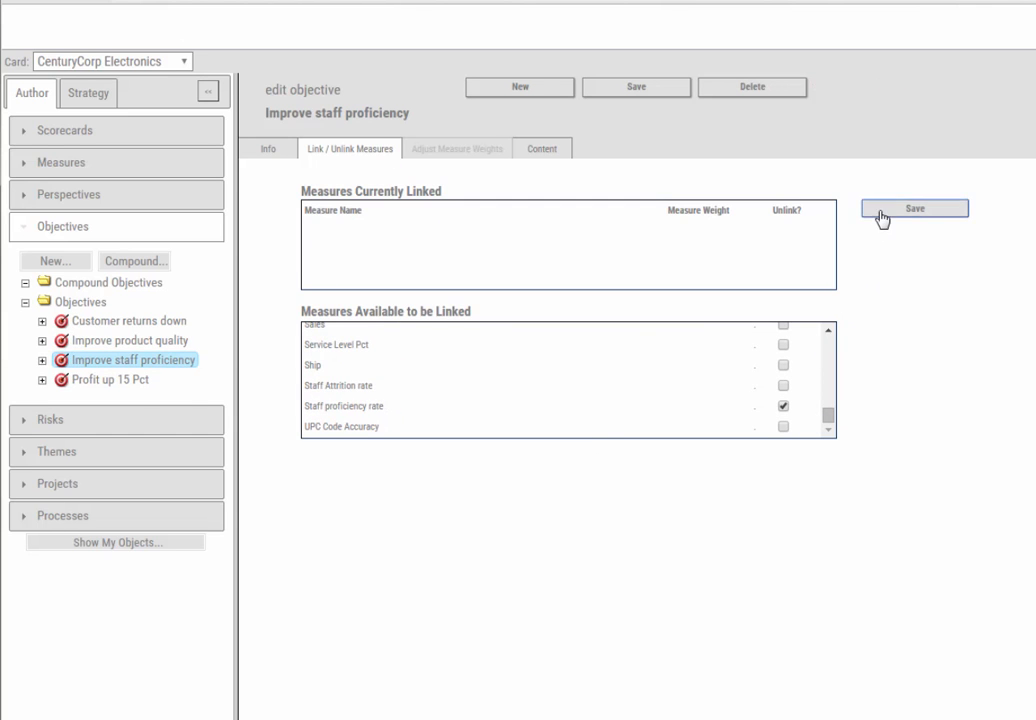
# Step: Link the Profit and Margins measures to the Profit up 15 Pct objective and save both links
pyautogui.click(150, 380)
pyautogui.moveTo(830, 351); pyautogui.dragTo(831, 416)
pyautogui.click(325, 422)
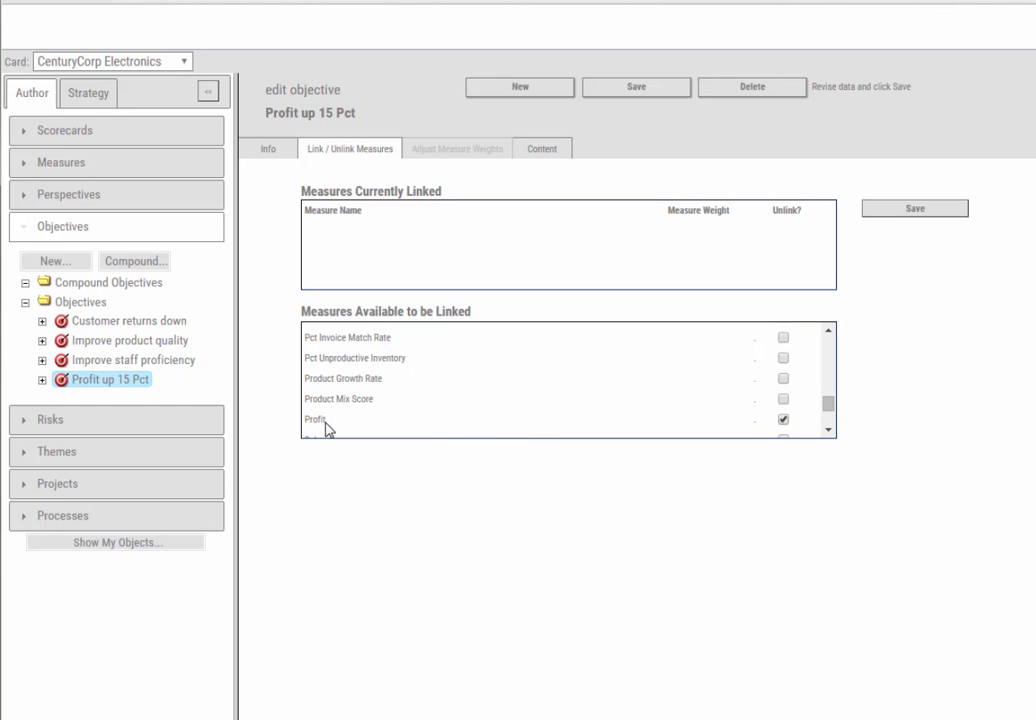
pyautogui.moveTo(826, 414); pyautogui.dragTo(840, 400)
pyautogui.click(330, 381)
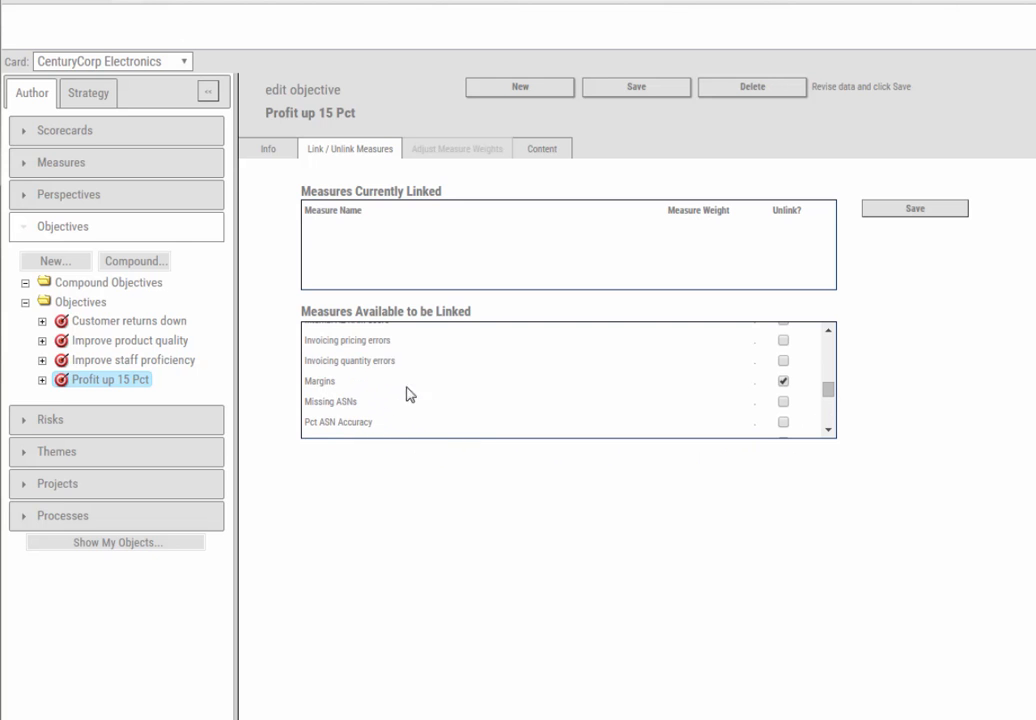
pyautogui.click(885, 212)
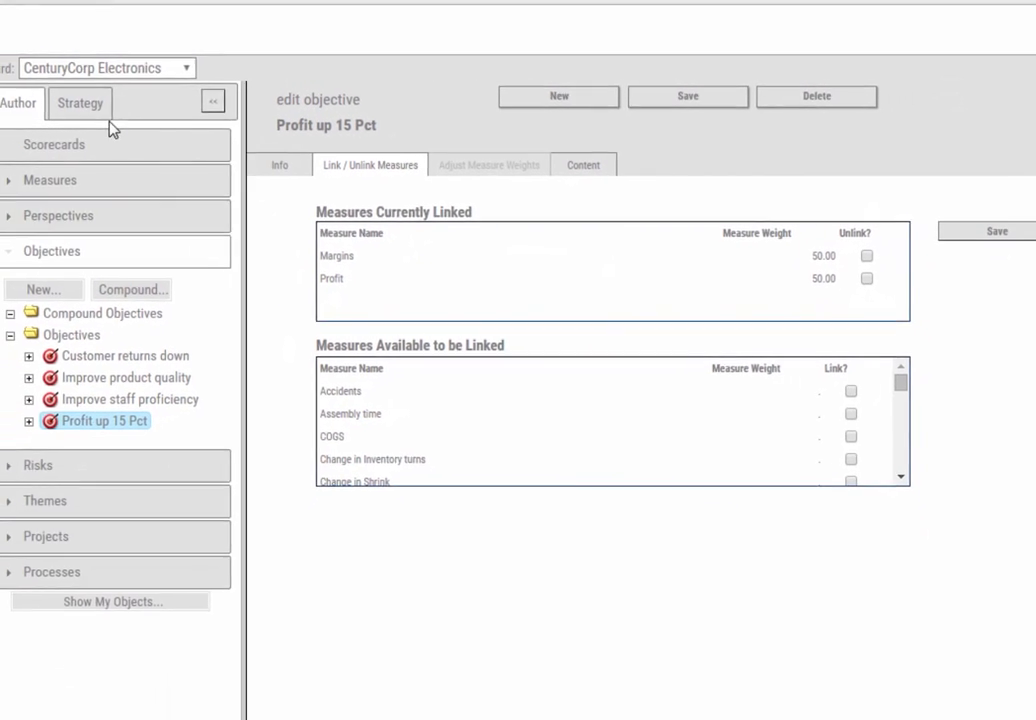
# Step: Reload the CenturyCorp Electronics strategy map to check the status of its objectives
pyautogui.click(98, 108)
pyautogui.click(140, 585)
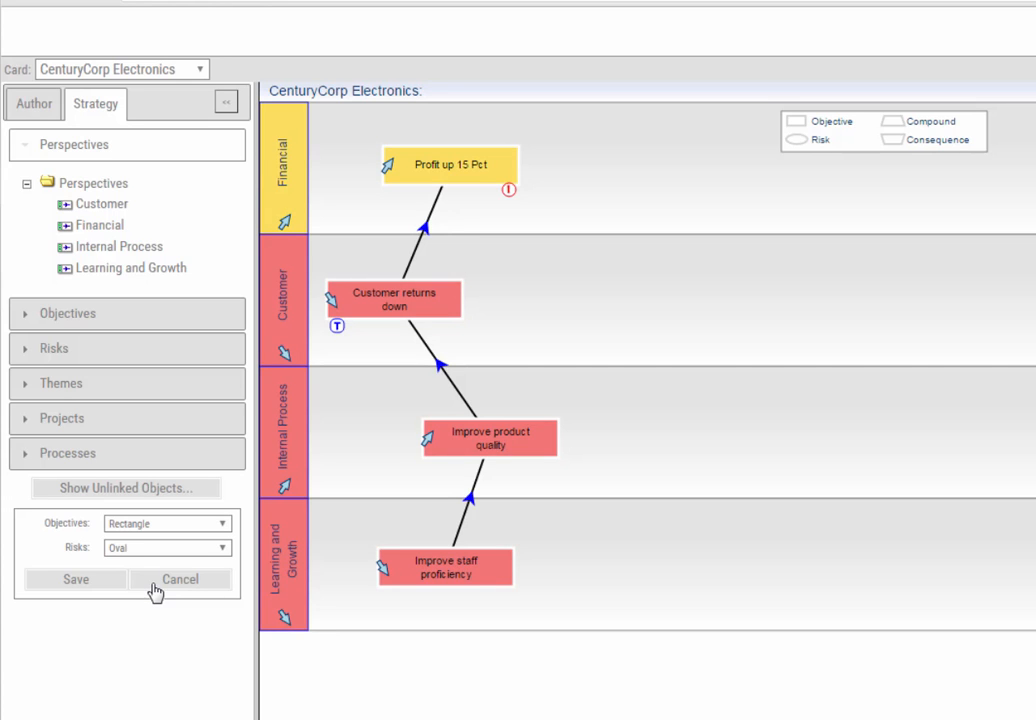
# Step: Open the CenturyCorp Electronics scorecard for editing and reset its dashboard defaults
pyautogui.click(46, 113)
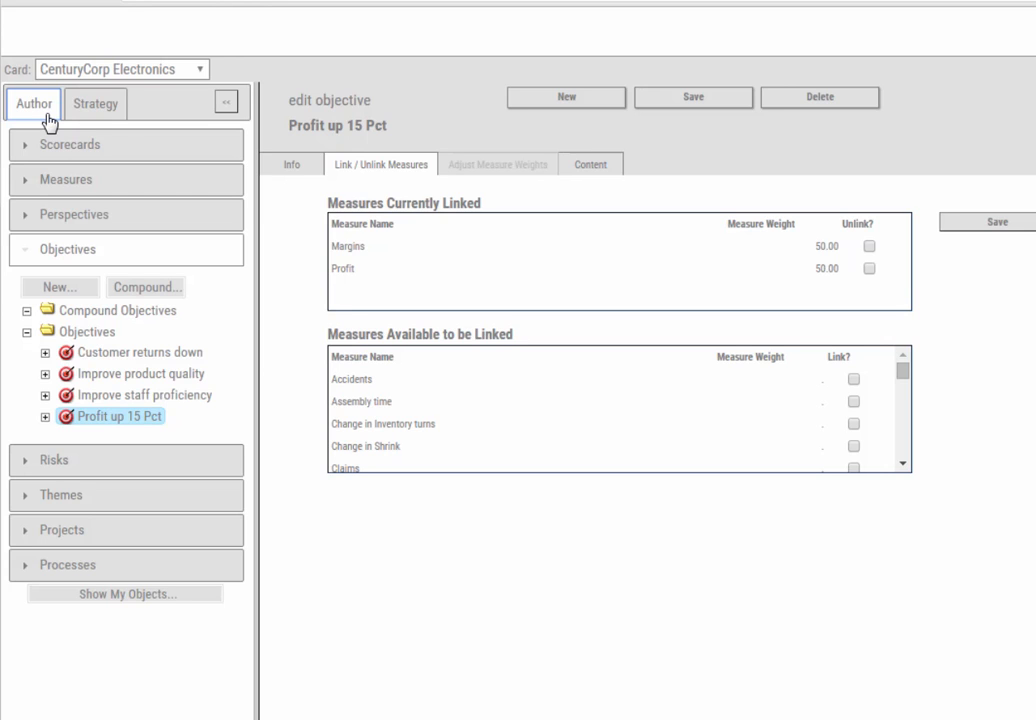
pyautogui.click(138, 147)
pyautogui.click(208, 231)
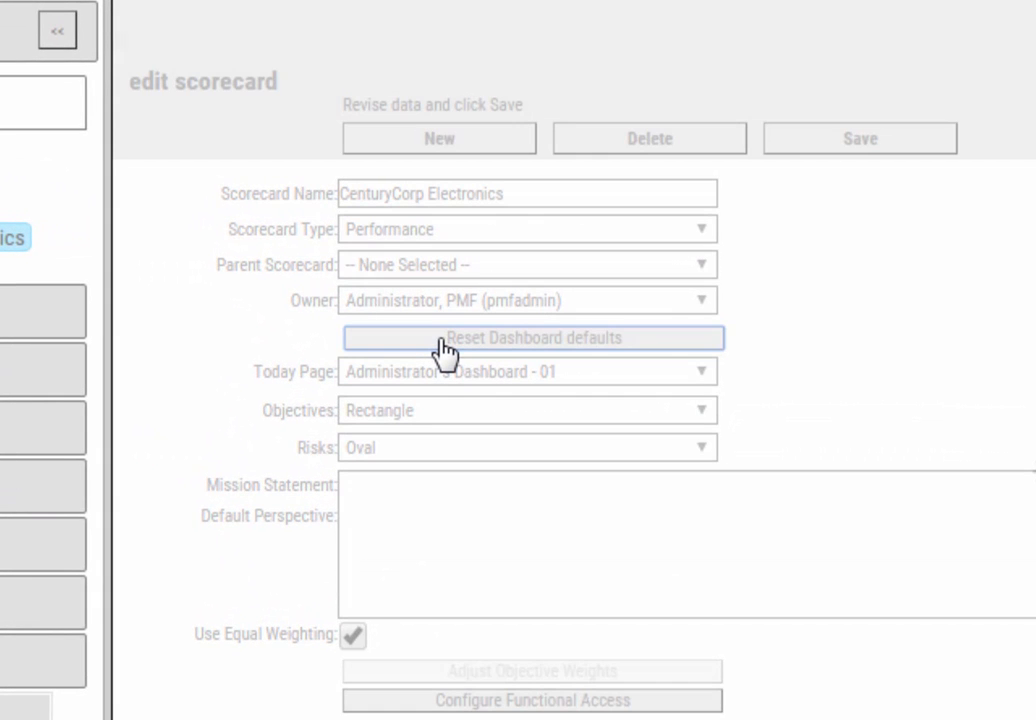
pyautogui.click(439, 342)
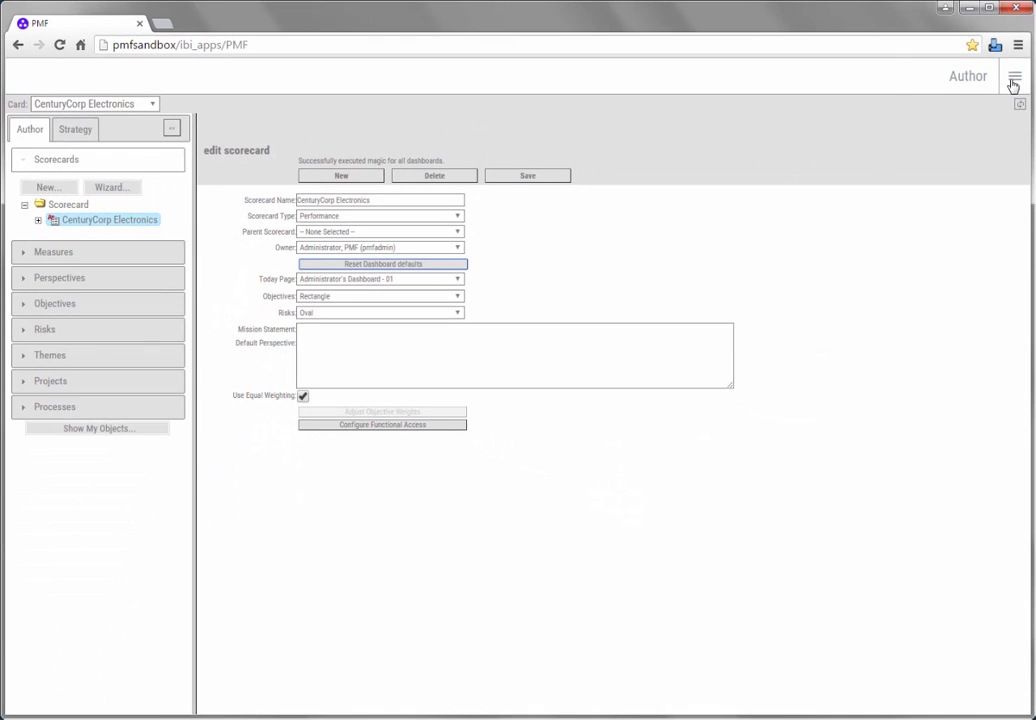
# Step: Return to the Today view and refresh the application
pyautogui.click(1013, 85)
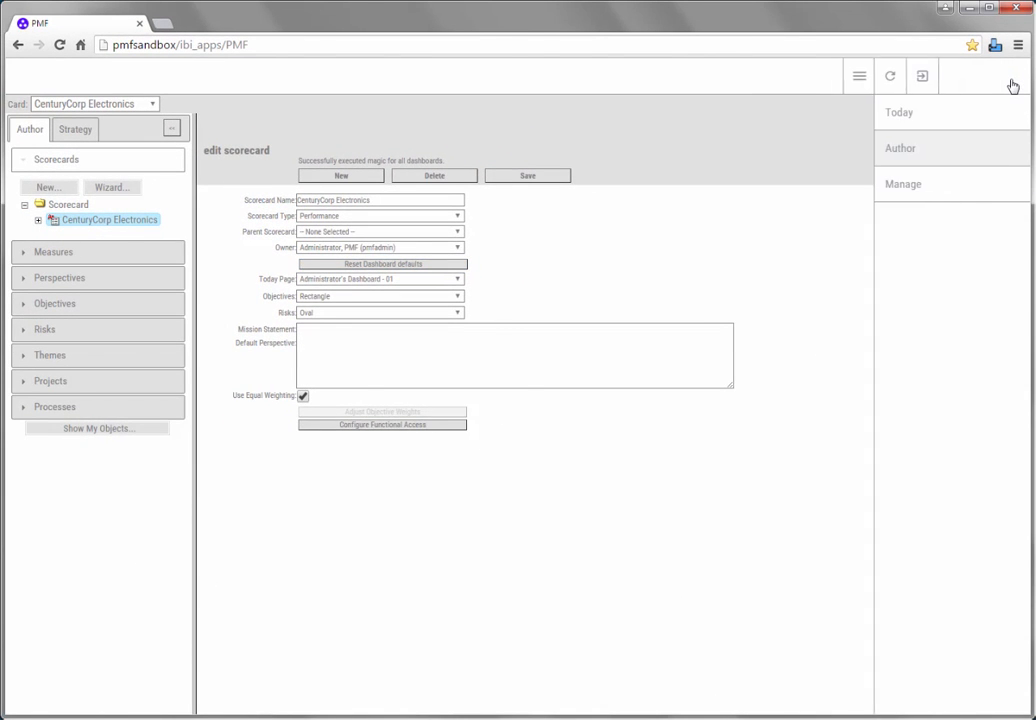
pyautogui.click(964, 120)
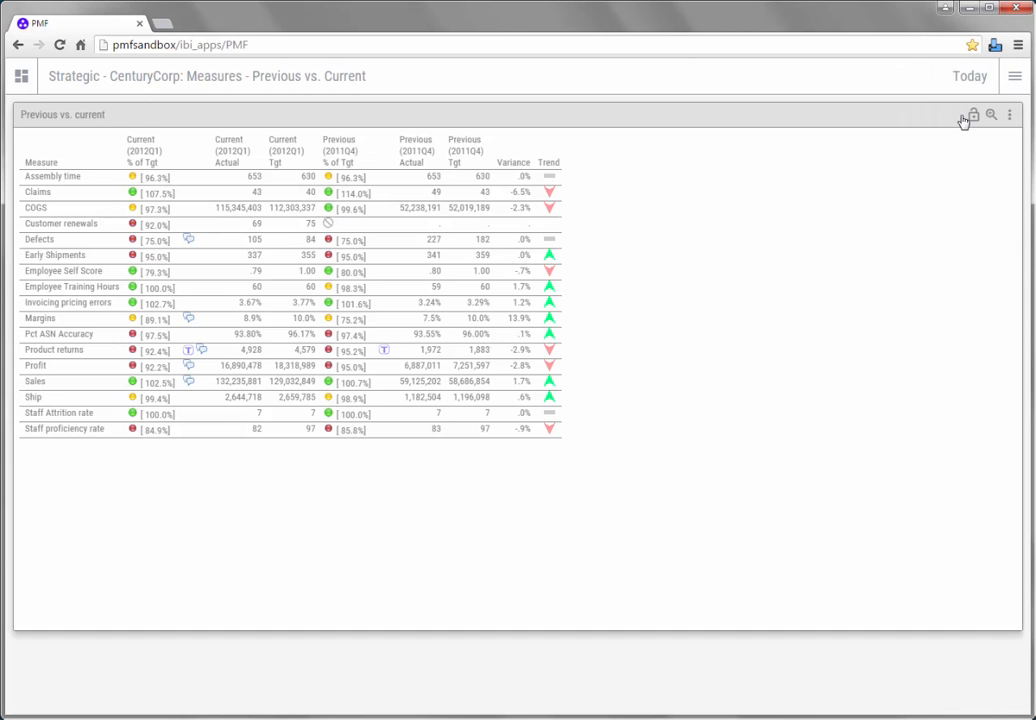
pyautogui.click(1010, 80)
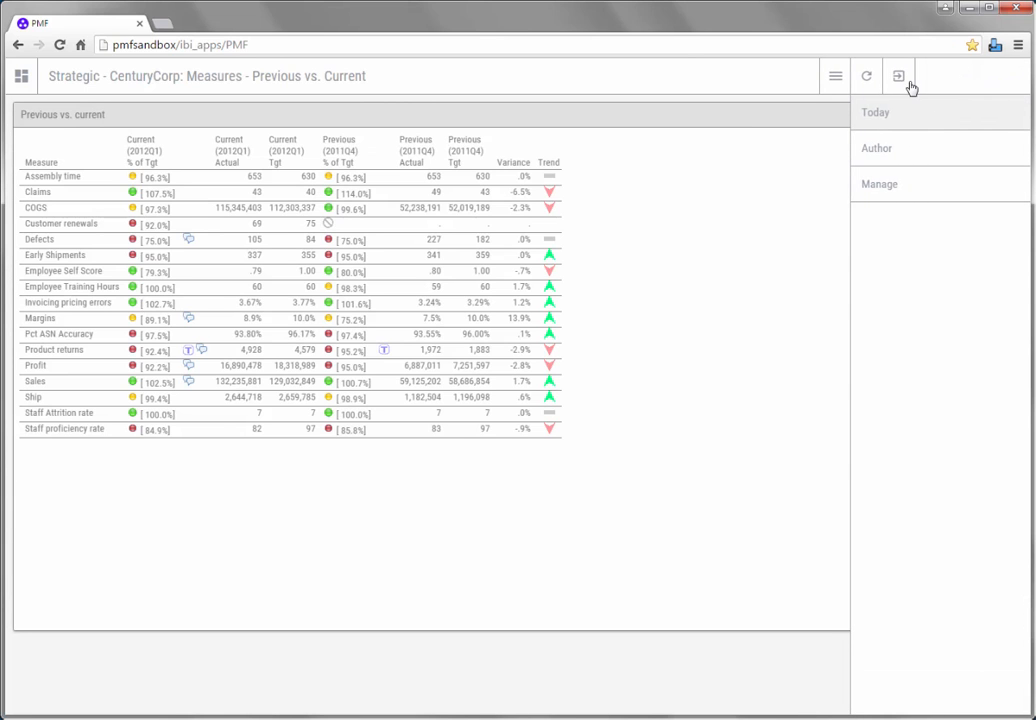
pyautogui.click(872, 80)
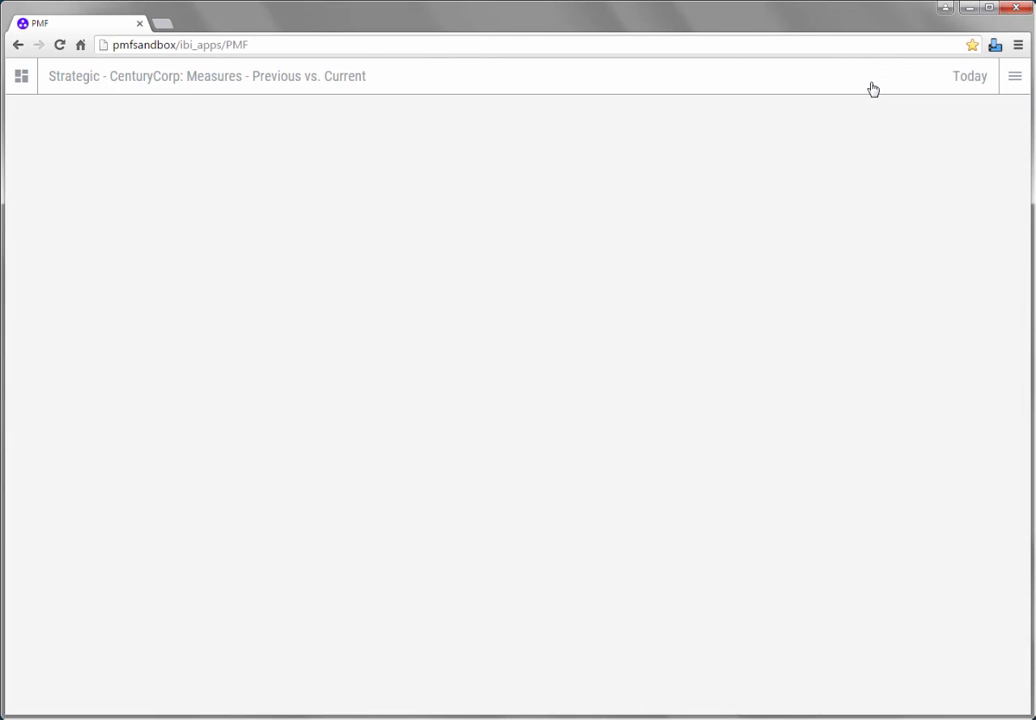